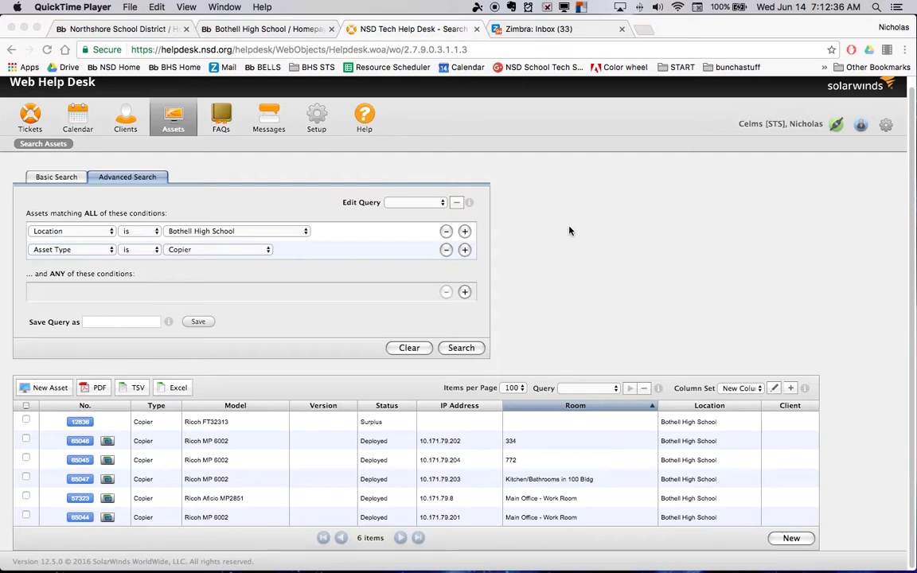
# Bring the help desk page into focus and scroll through it.
pyautogui.click(443, 428)
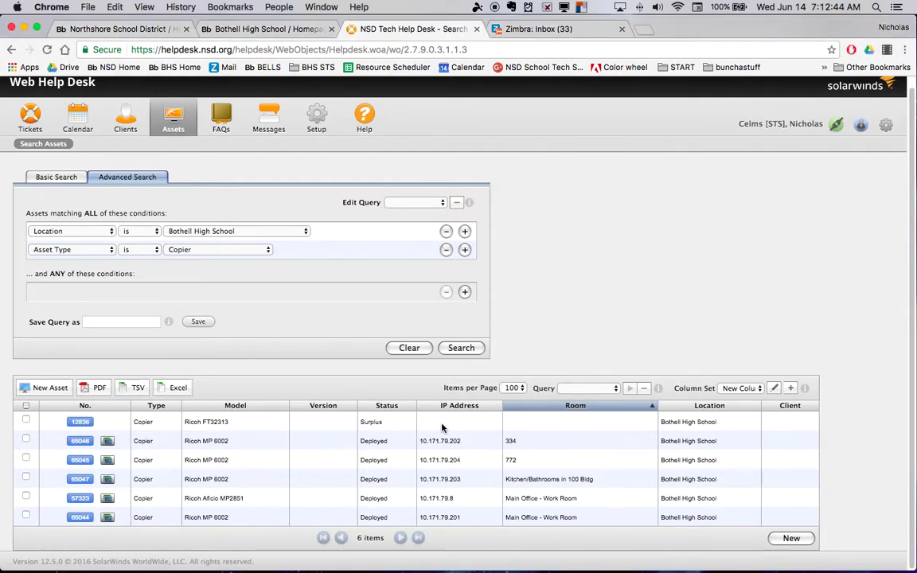
pyautogui.scroll(1, 446, 421)
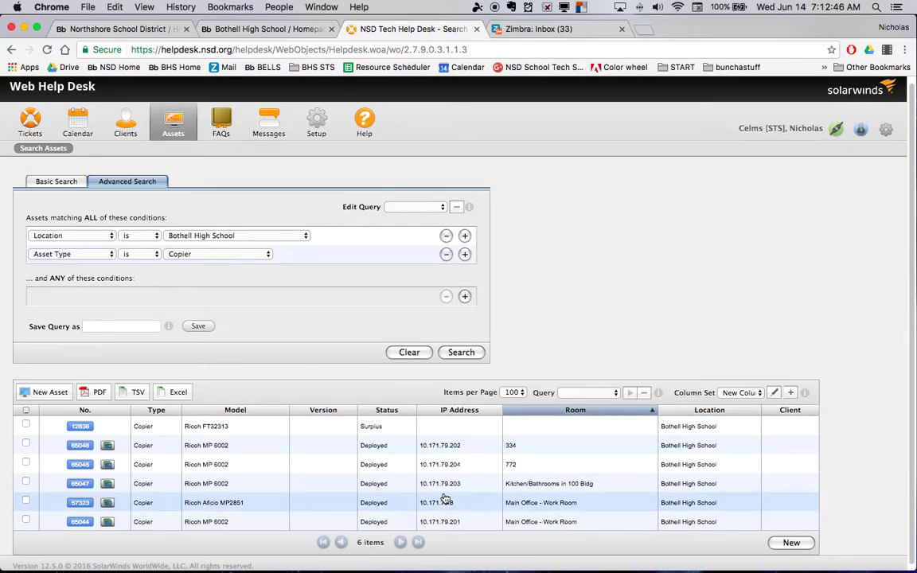
pyautogui.scroll(5, 444, 487)
pyautogui.scroll(-3, 451, 452)
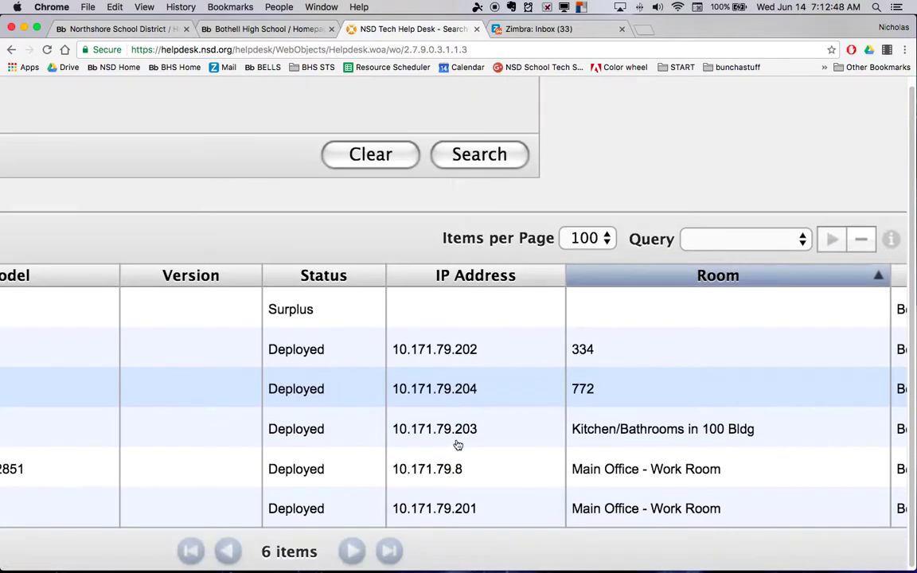
pyautogui.scroll(5, 457, 444)
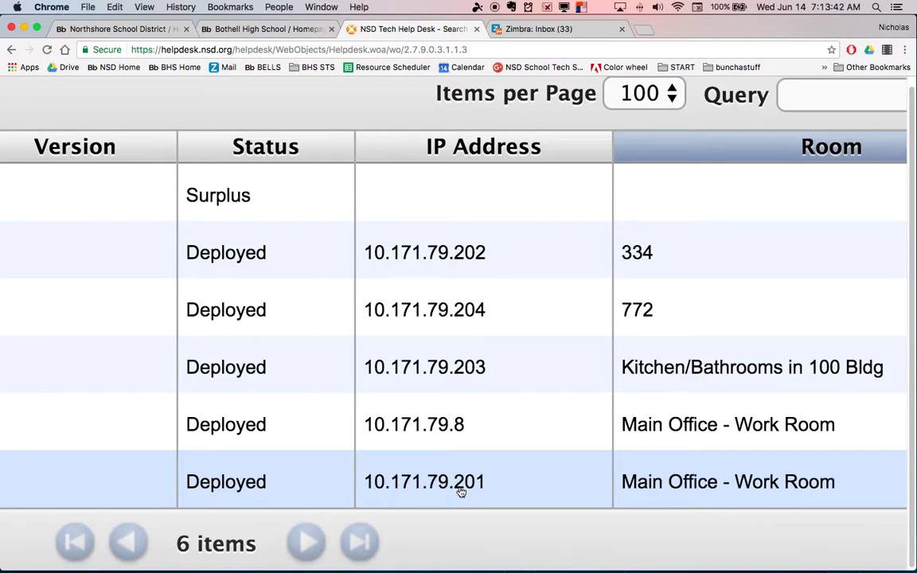
pyautogui.scroll(-5, 460, 491)
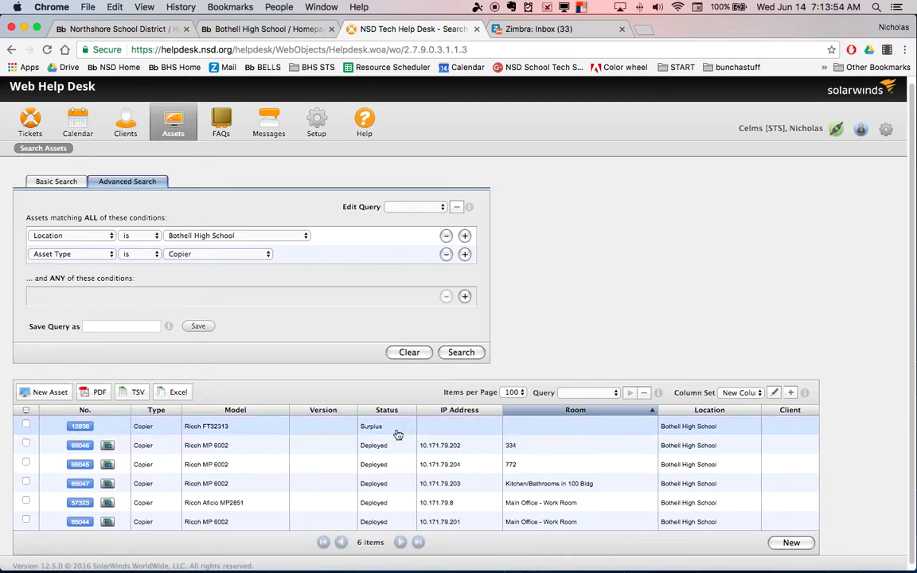
# Open Printers & Scanners from System Preferences via the Apple menu.
pyautogui.click(17, 7)
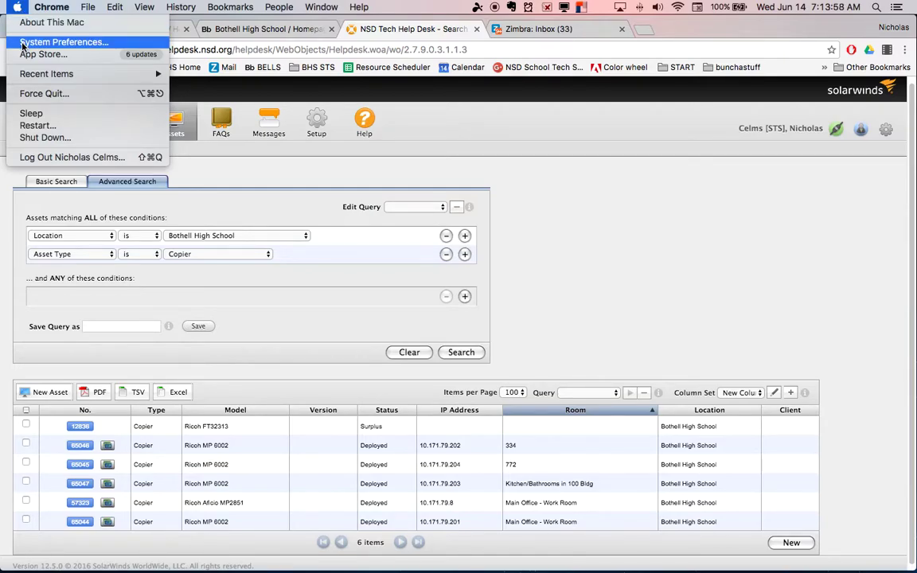
pyautogui.click(22, 45)
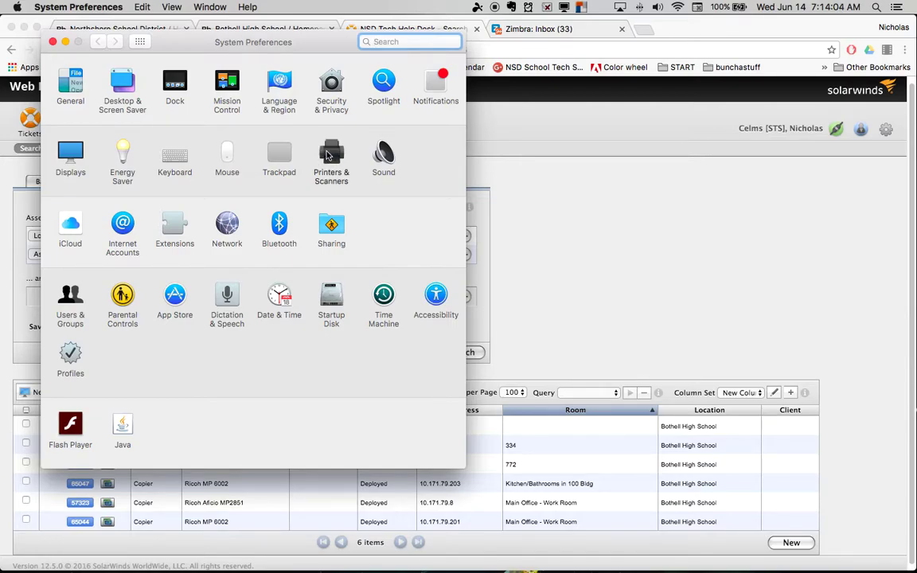
pyautogui.click(327, 155)
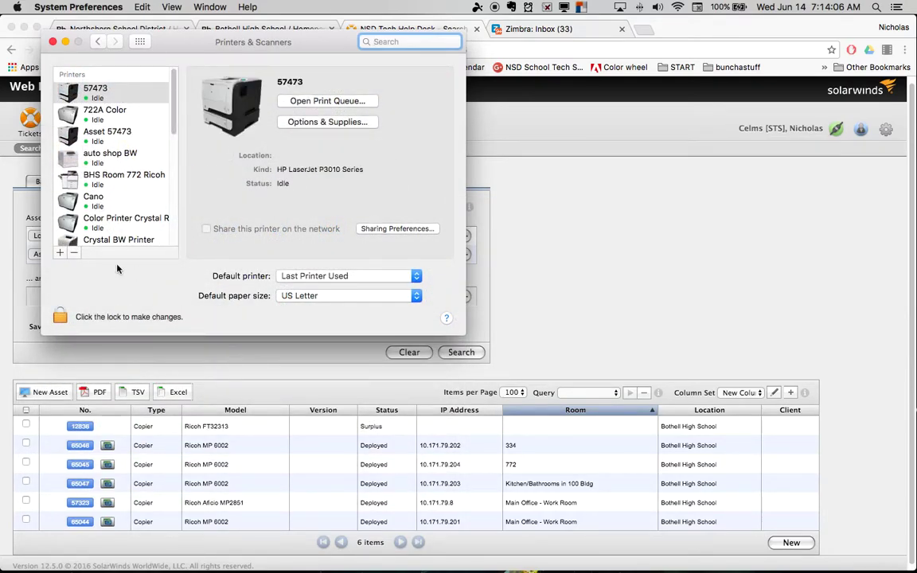
# Start a new IP printer with protocol Line Printer Daemon - LPD, ready for the address.
pyautogui.click(59, 253)
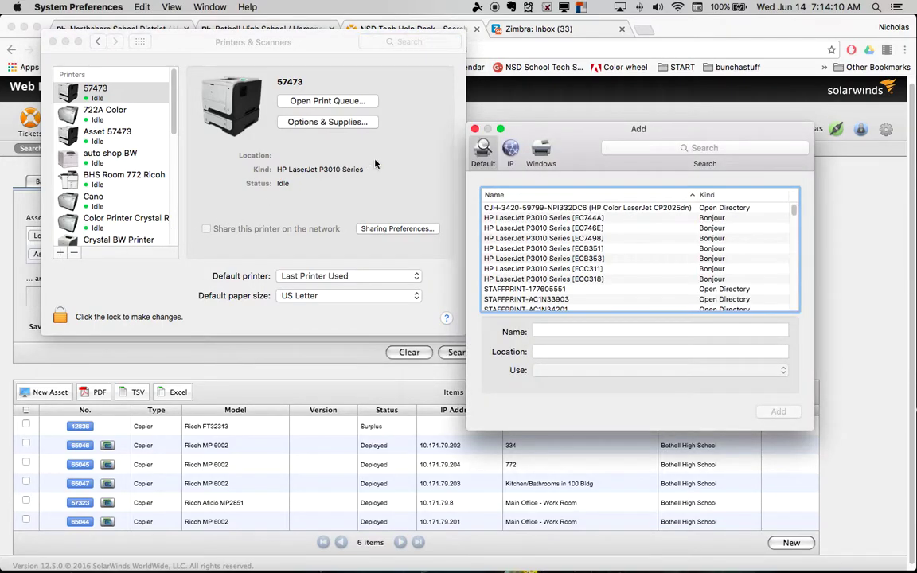
pyautogui.click(511, 159)
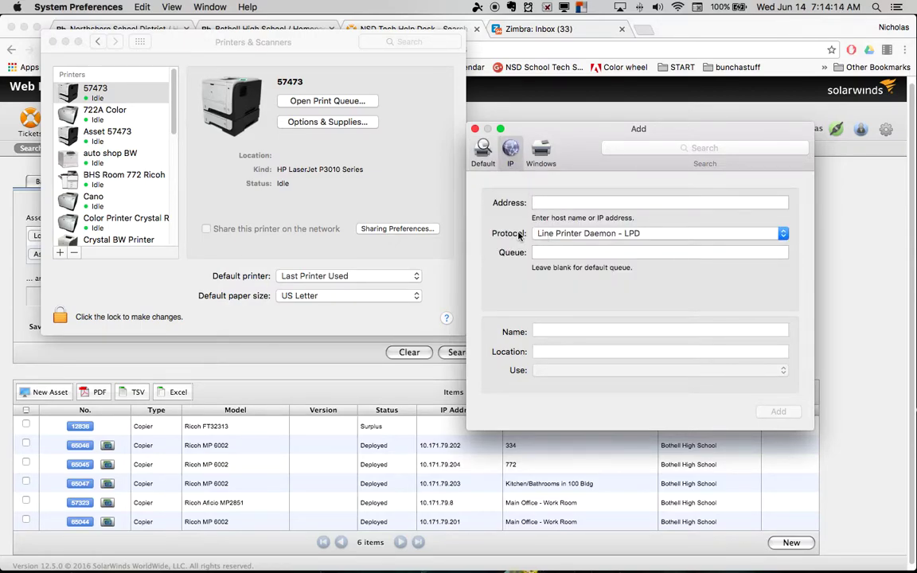
pyautogui.click(625, 237)
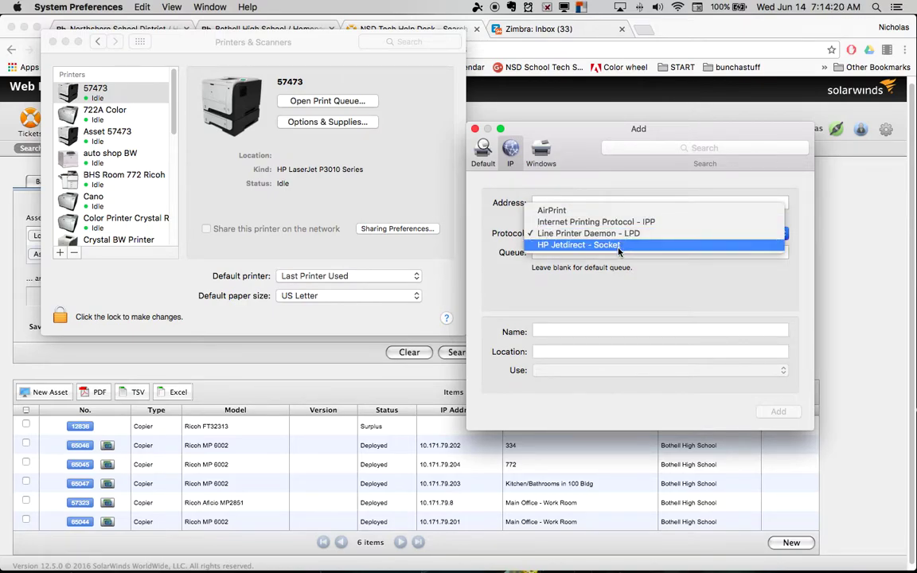
pyautogui.click(614, 235)
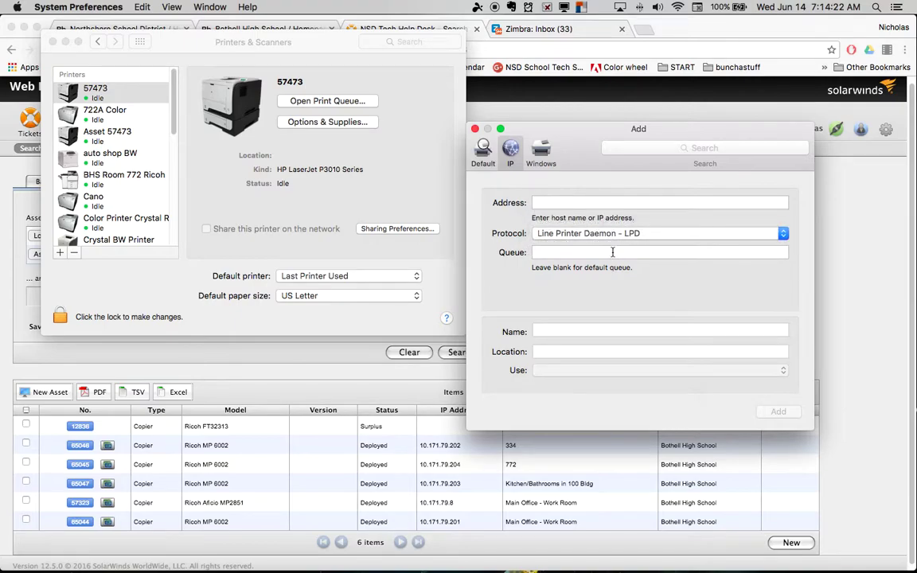
pyautogui.click(589, 202)
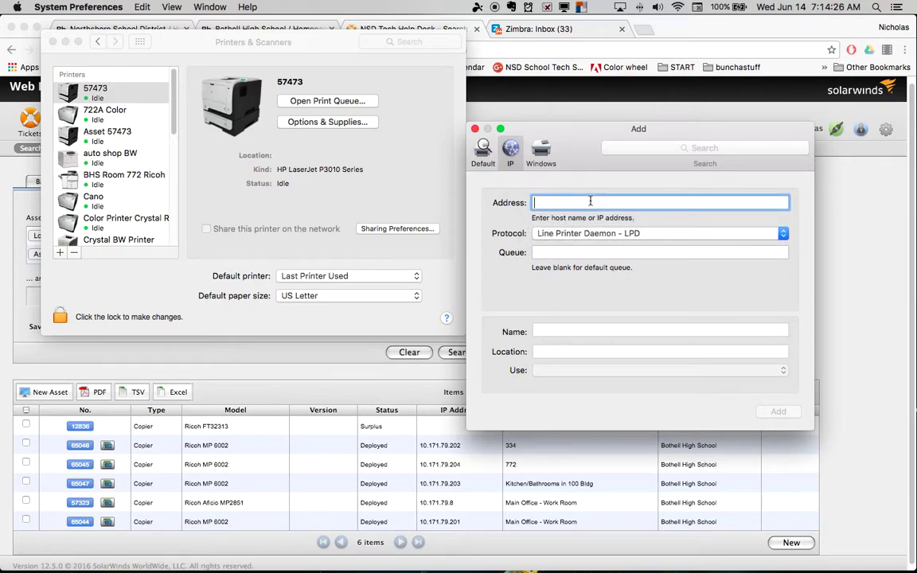
# Enter address 10.171.79.202 and rename the printer to '300 Building Ricoh'.
pyautogui.write('1')
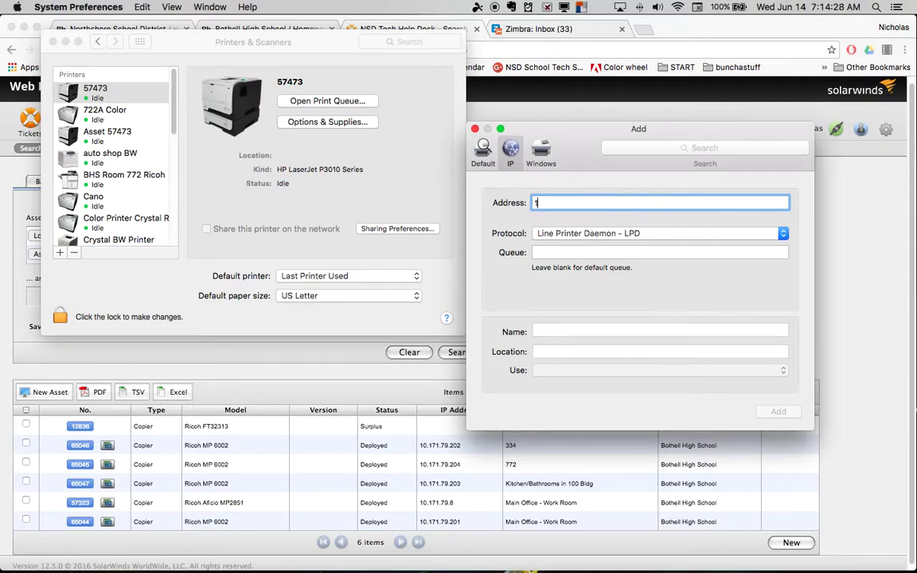
pyautogui.write('0.171.79')
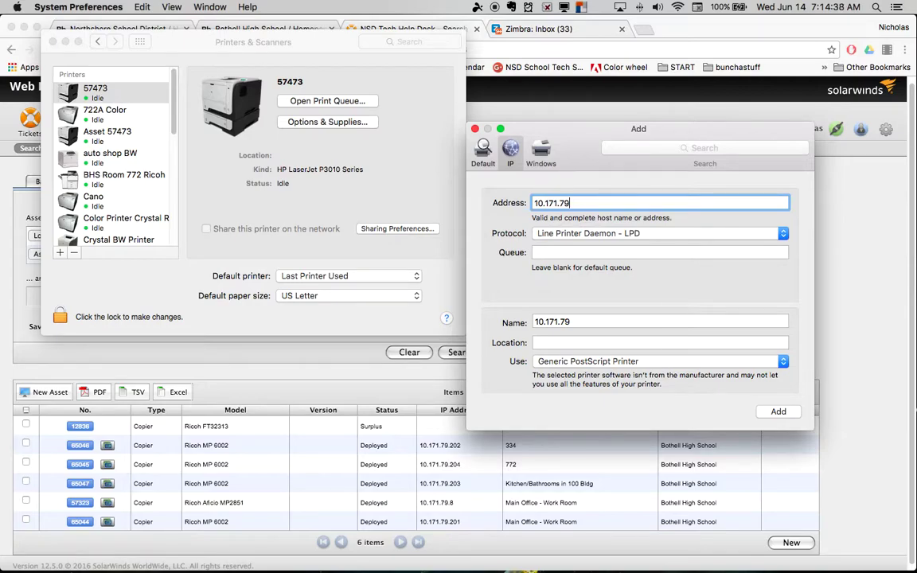
pyautogui.write('.202')
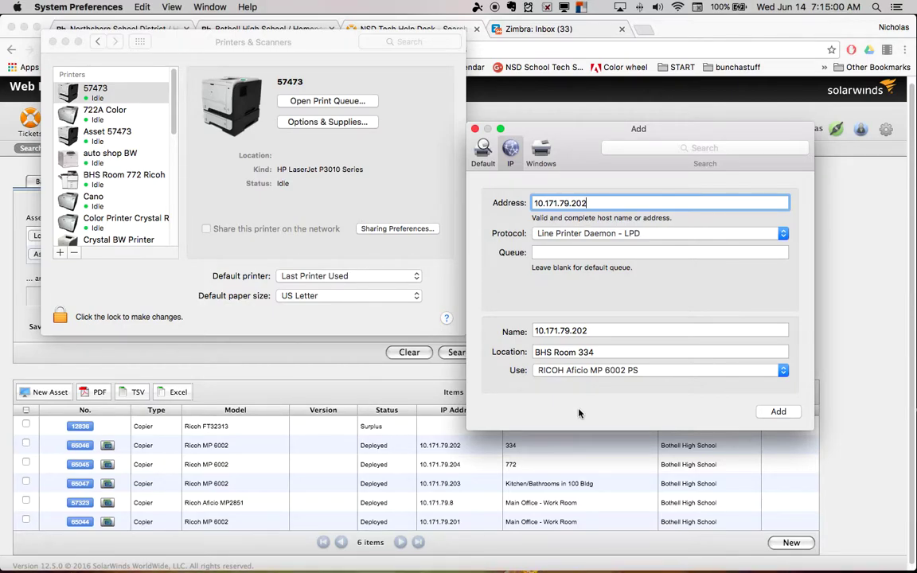
pyautogui.tripleClick(555, 332)
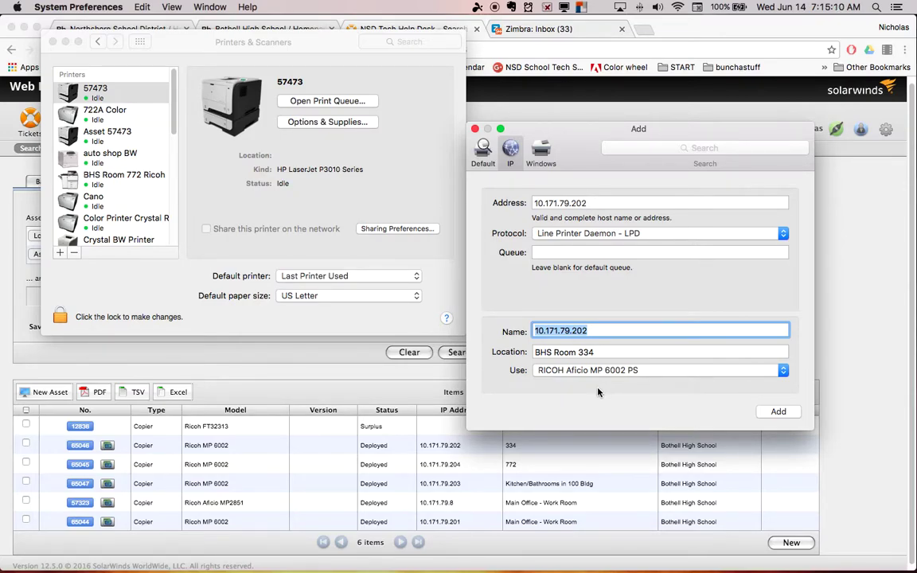
pyautogui.write('300 Bu')
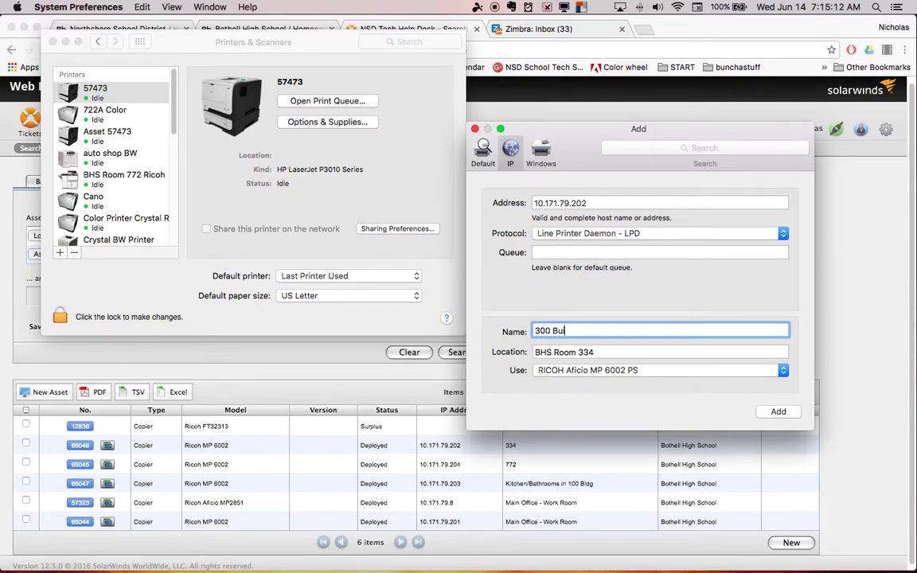
pyautogui.write('ilding Ricoh')
# Add 300 Building Ricoh with Finisher set to Finisher SR4060 in the options sheet.
pyautogui.click(769, 413)
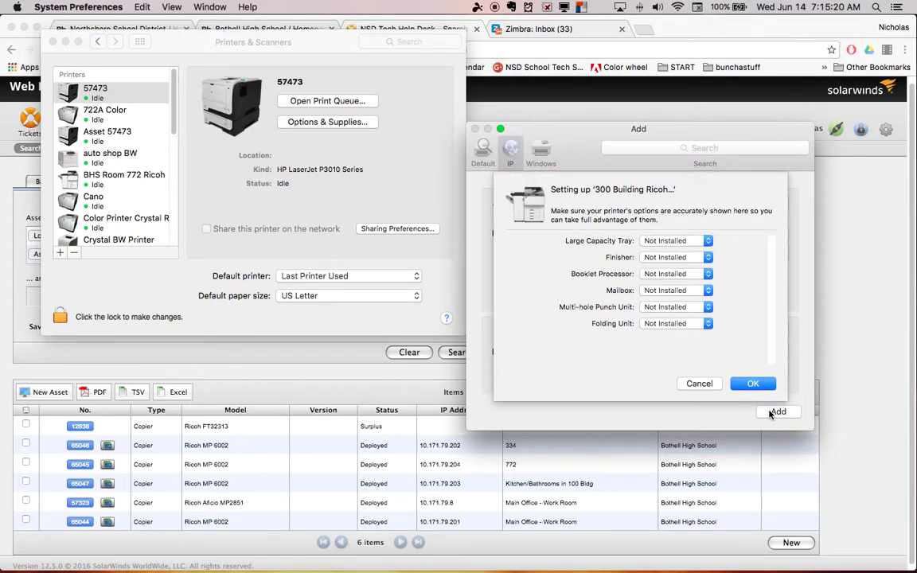
pyautogui.click(689, 257)
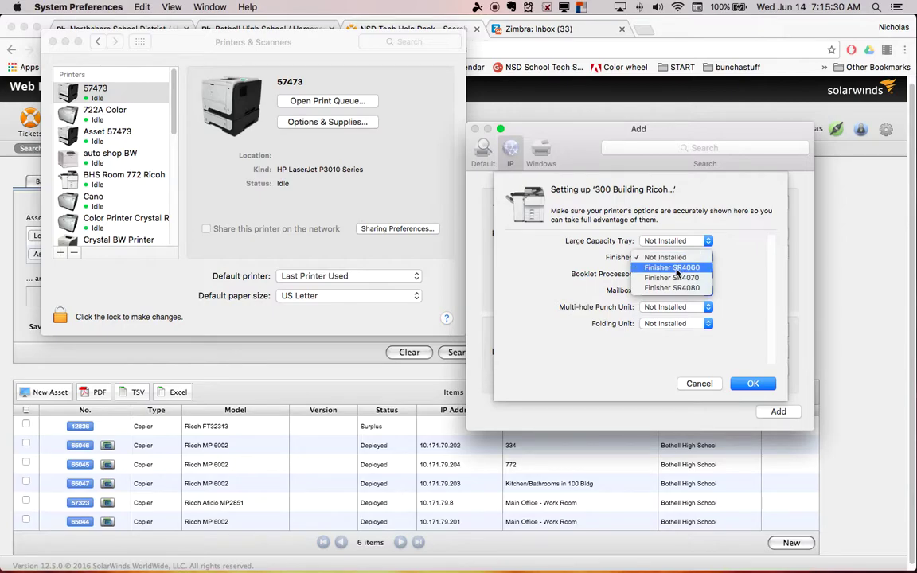
pyautogui.click(676, 268)
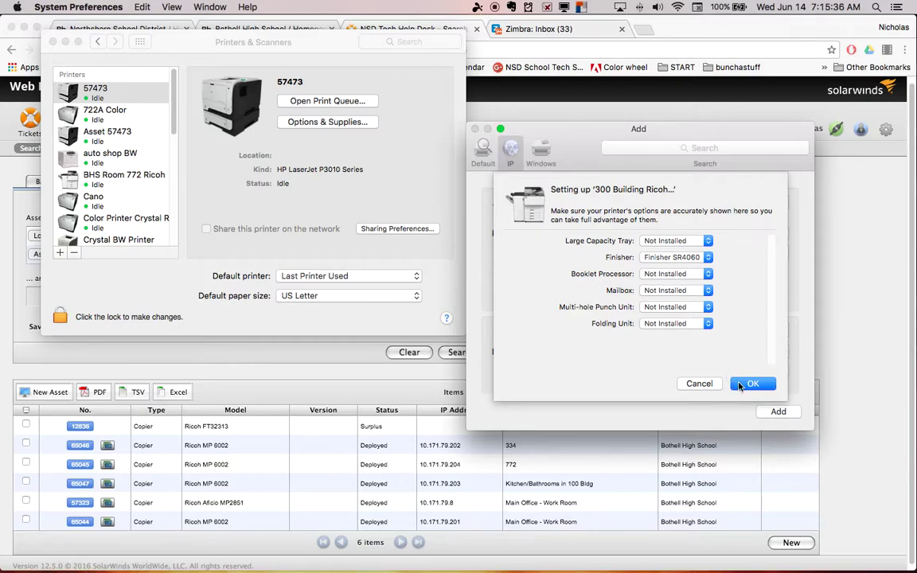
pyautogui.click(740, 385)
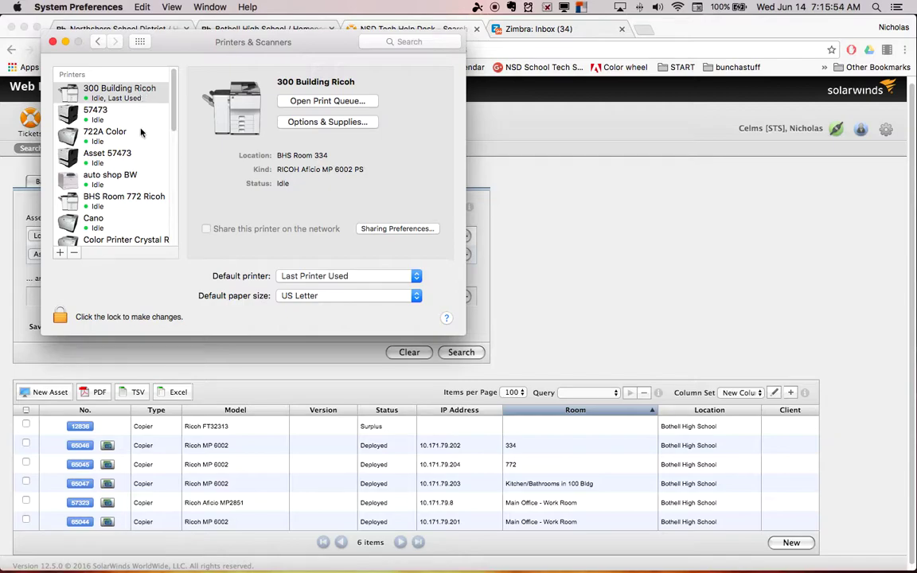
# Look over other installed printers' details, including the BHS Room 772 Ricoh.
pyautogui.click(123, 180)
pyautogui.click(118, 195)
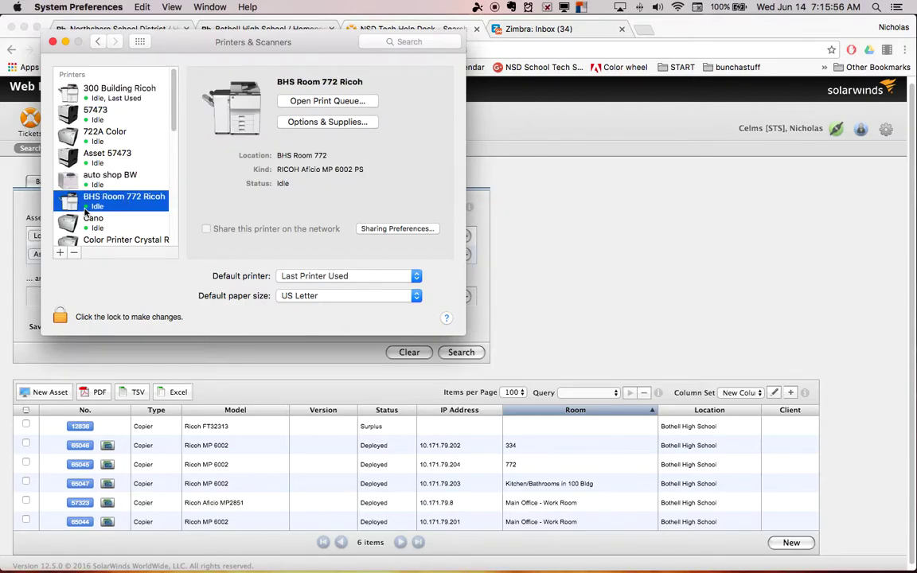
pyautogui.scroll(-10, 87, 199)
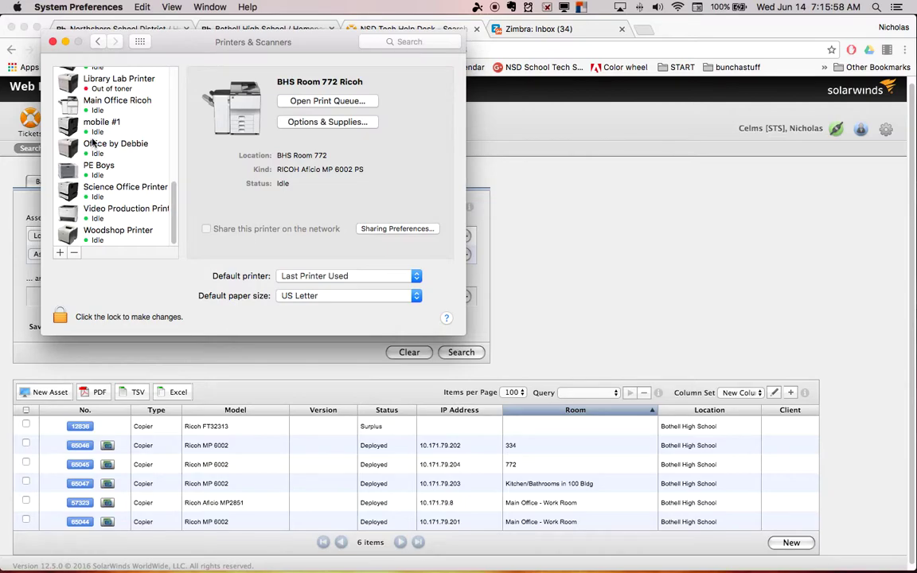
# Set Main Office Ricoh's Finisher option to Finisher SR4060 and save.
pyautogui.click(102, 105)
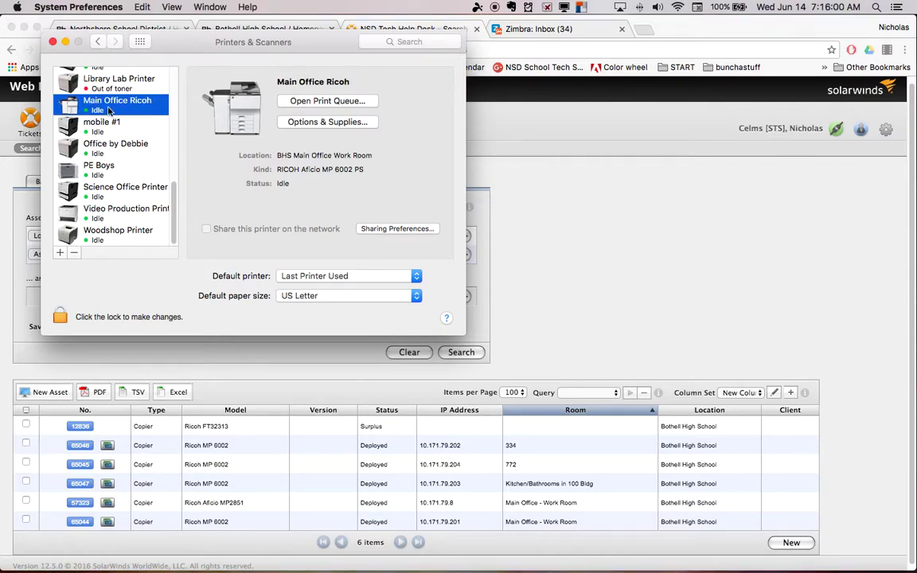
pyautogui.click(315, 122)
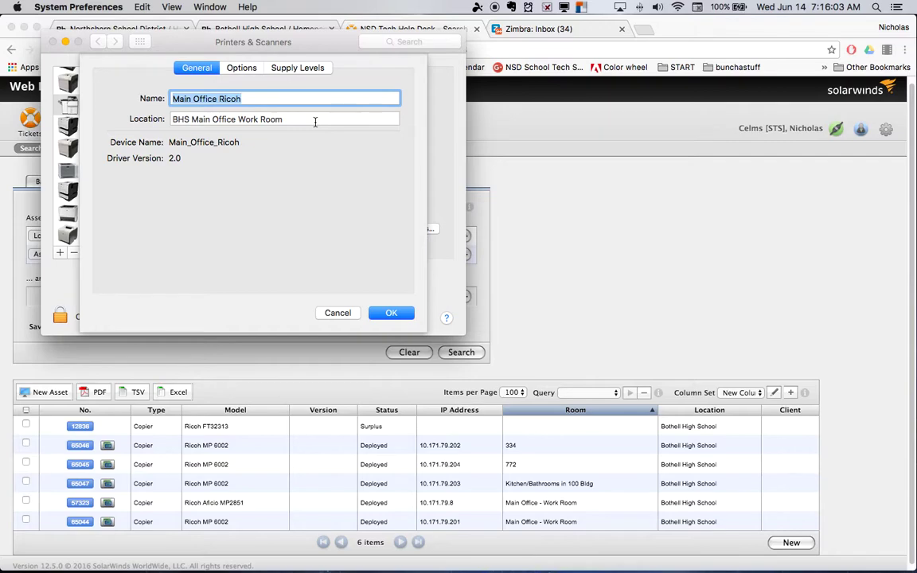
pyautogui.click(236, 67)
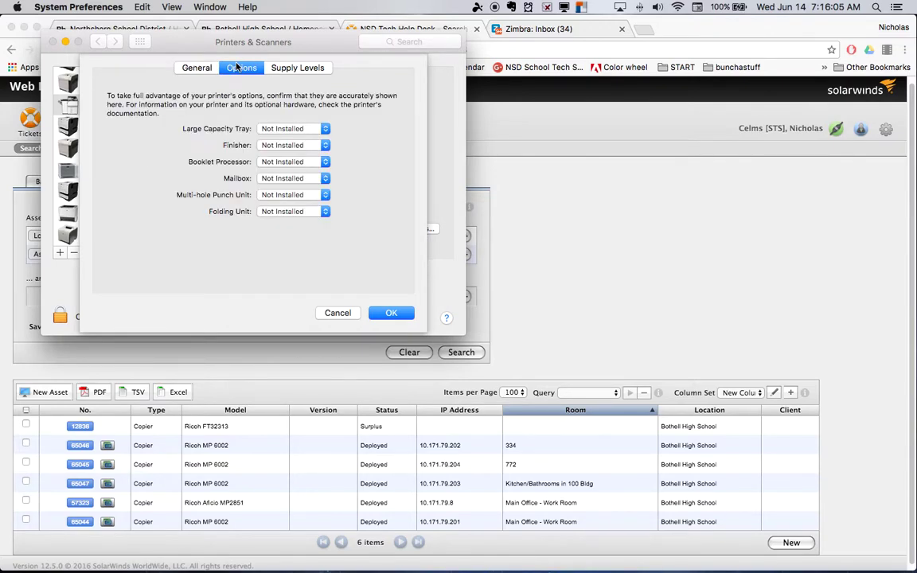
pyautogui.click(265, 148)
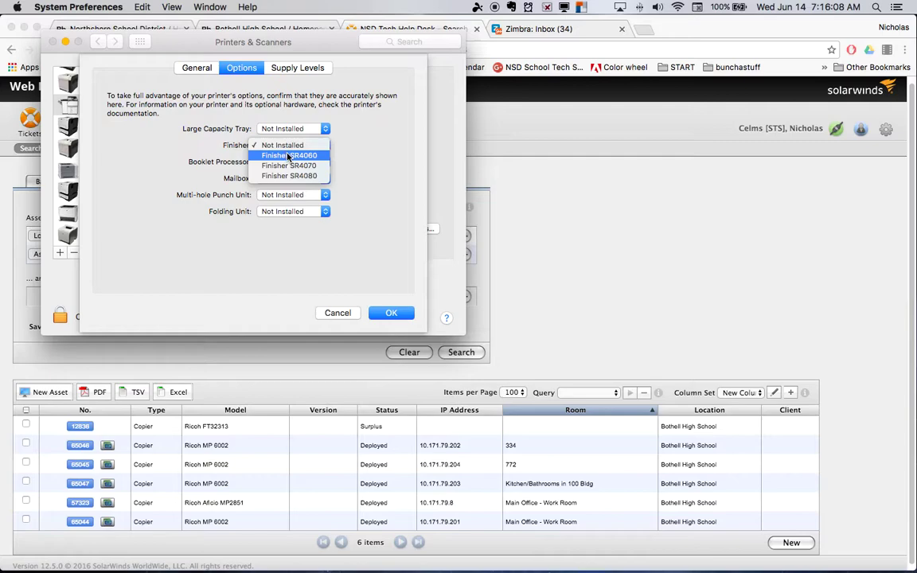
pyautogui.click(288, 156)
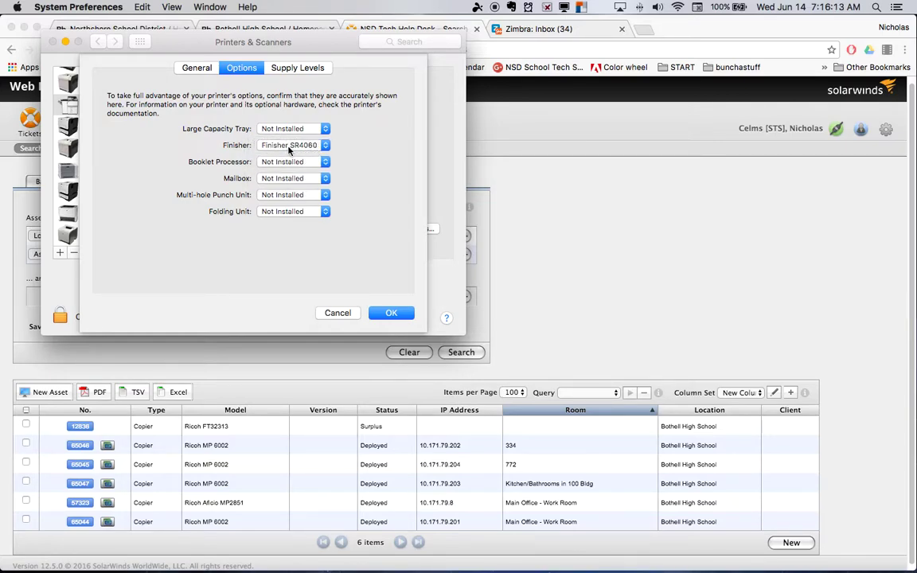
pyautogui.click(391, 313)
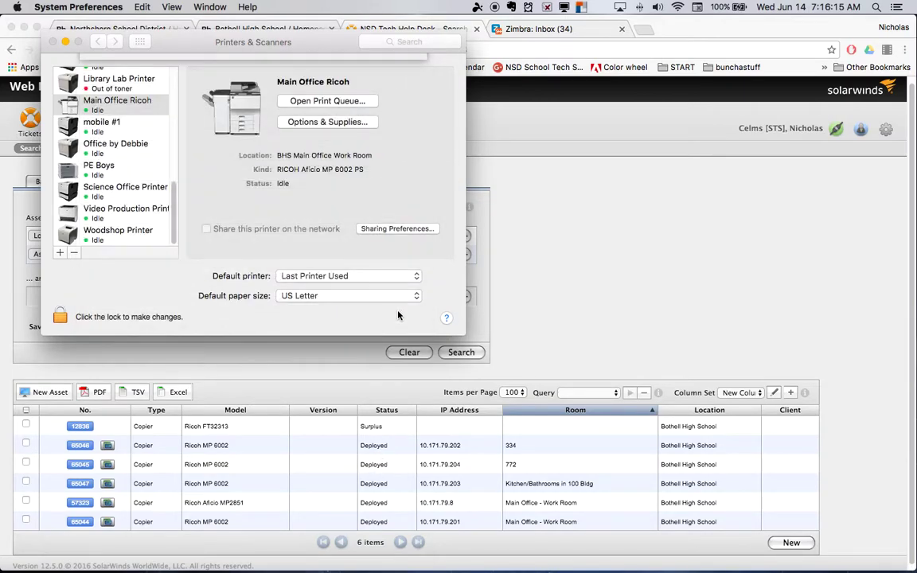
pyautogui.scroll(10, 119, 153)
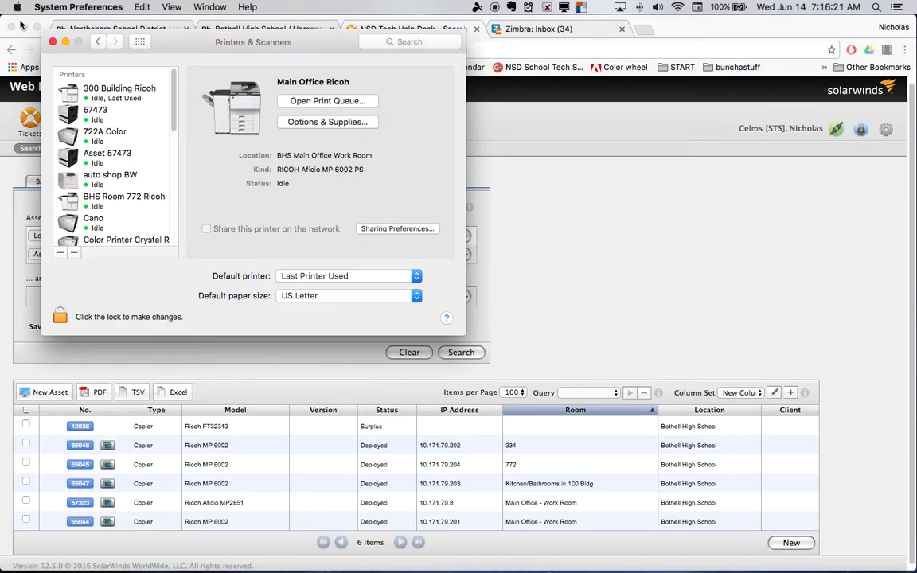
# Return to Chrome and start printing the help desk page with File > Print.
pyautogui.click(52, 42)
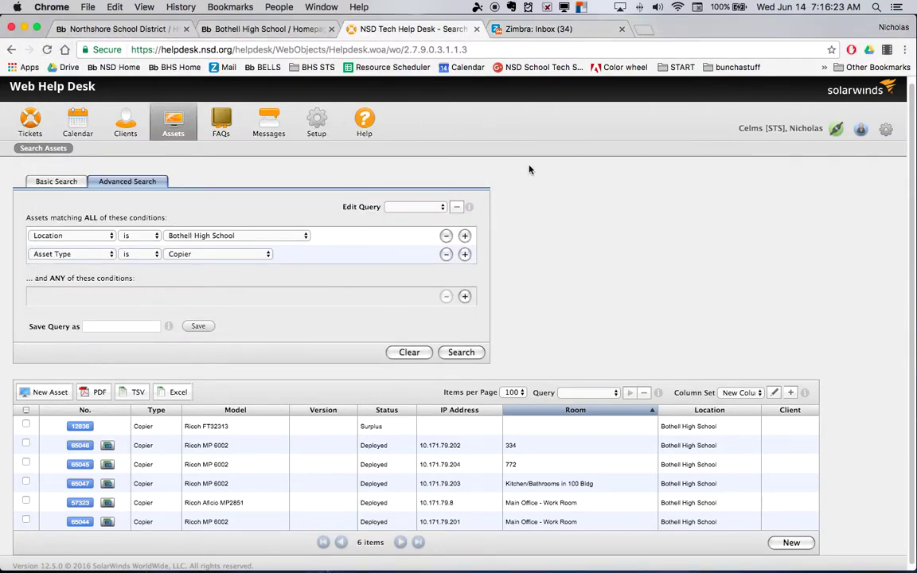
pyautogui.click(79, 7)
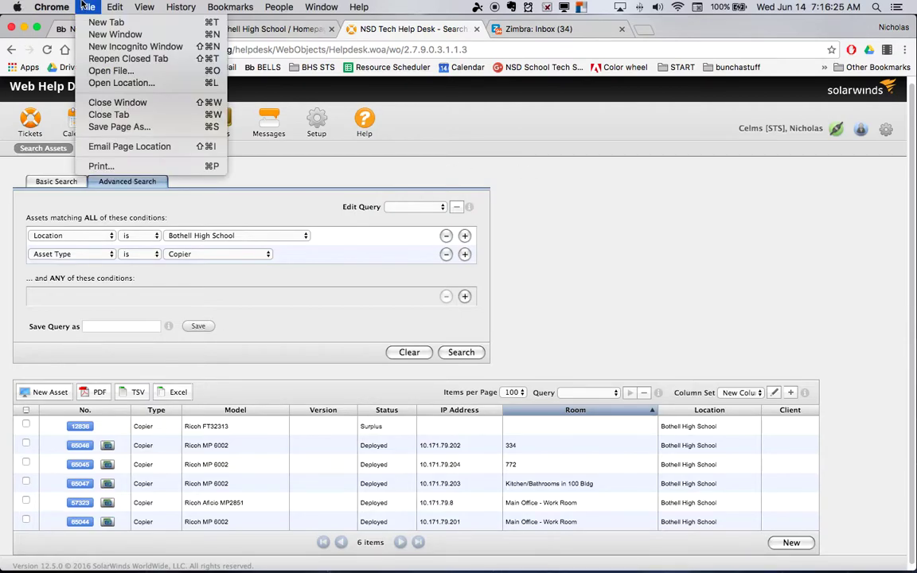
pyautogui.click(129, 167)
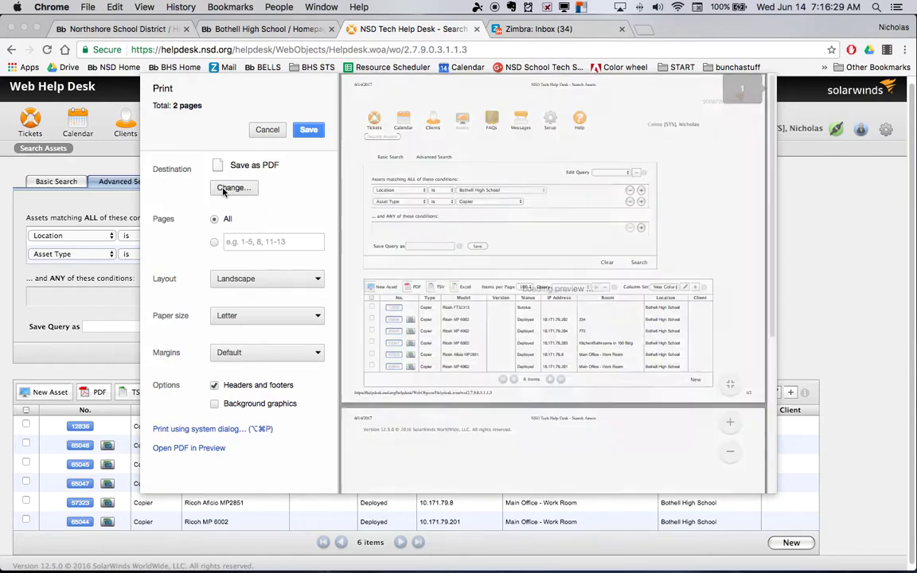
# Change the destination to 300 Building Ricoh and expand More settings.
pyautogui.click(225, 190)
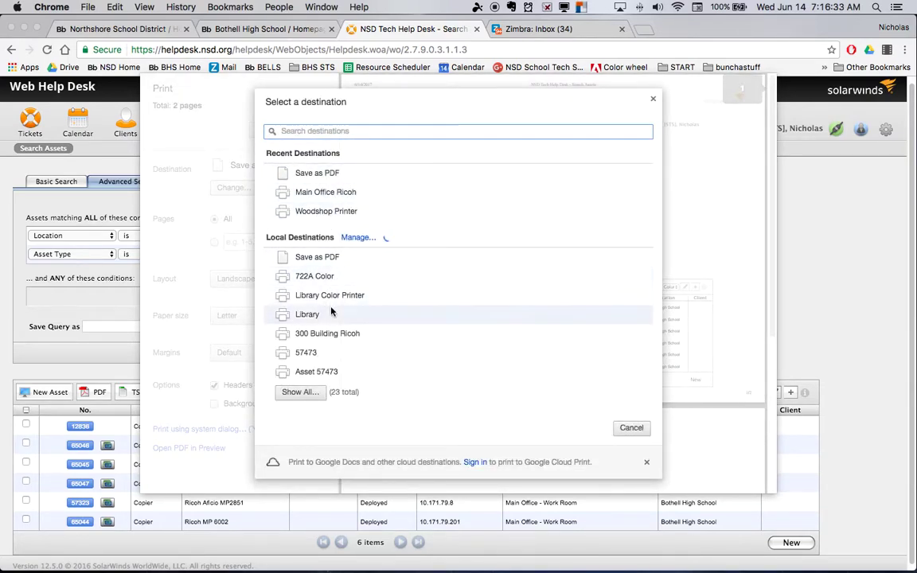
pyautogui.click(303, 338)
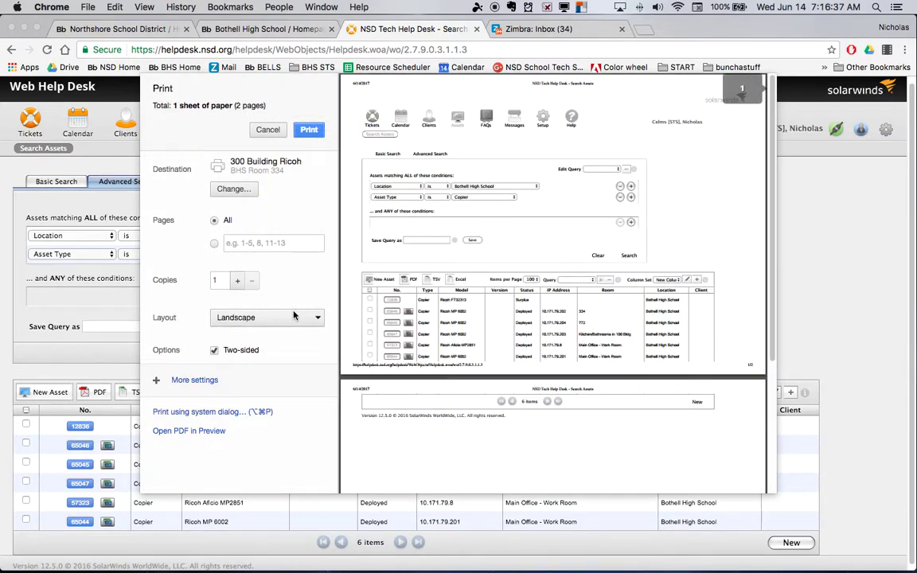
pyautogui.click(170, 379)
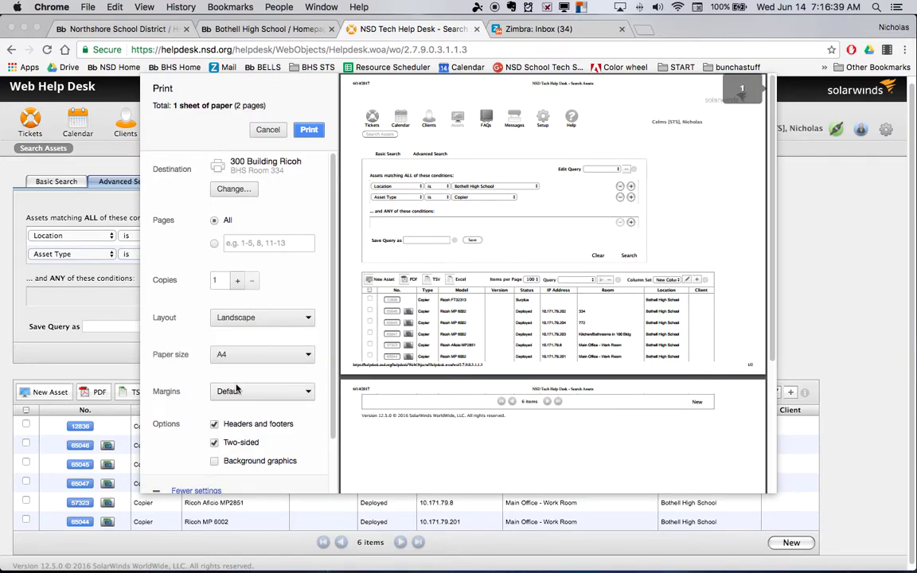
pyautogui.scroll(-3, 263, 382)
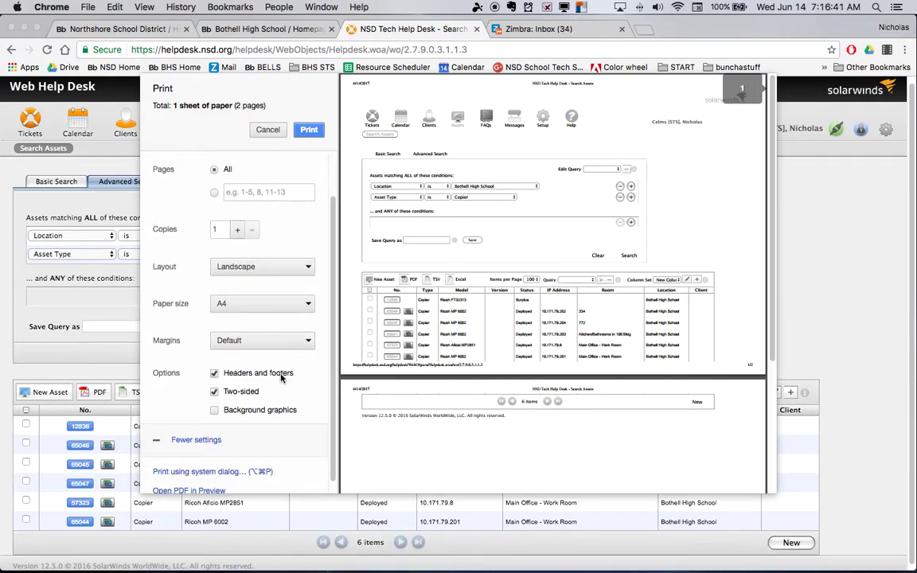
pyautogui.scroll(-1, 280, 378)
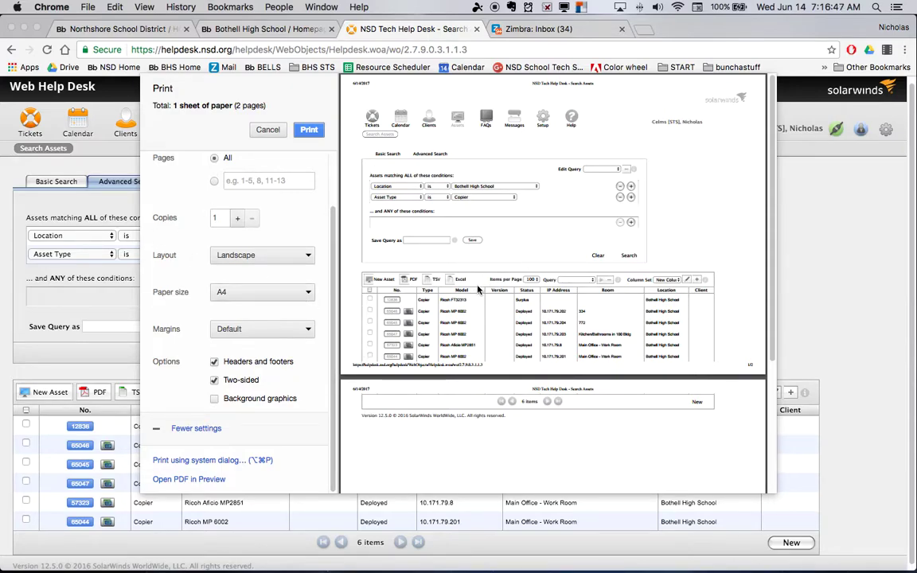
# In the system print dialog, show Printer Features with the General 2 feature set.
pyautogui.click(217, 461)
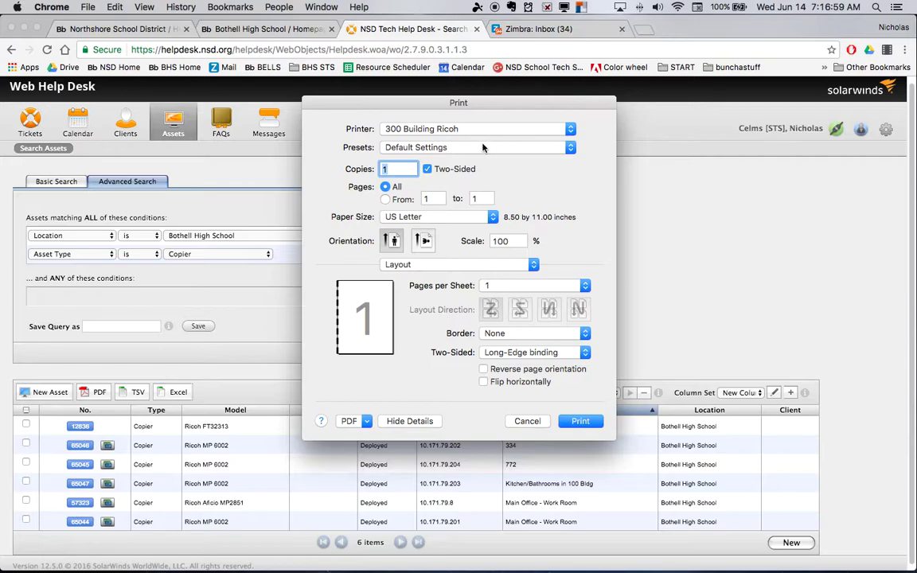
pyautogui.click(441, 265)
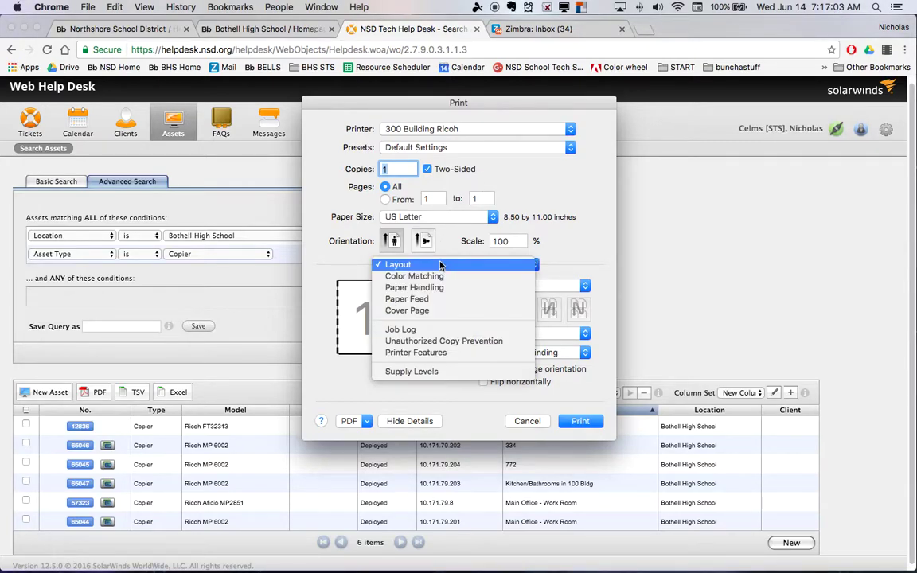
pyautogui.click(432, 353)
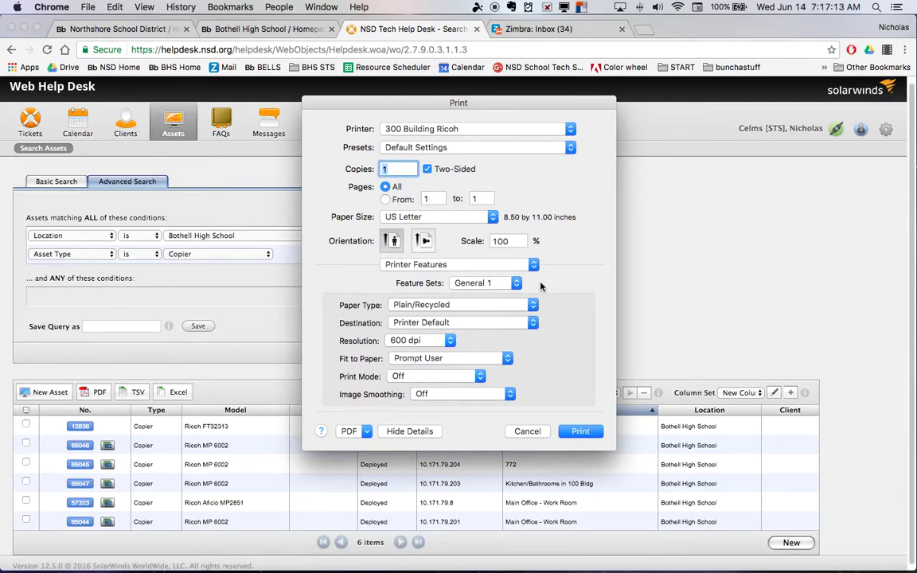
pyautogui.click(501, 283)
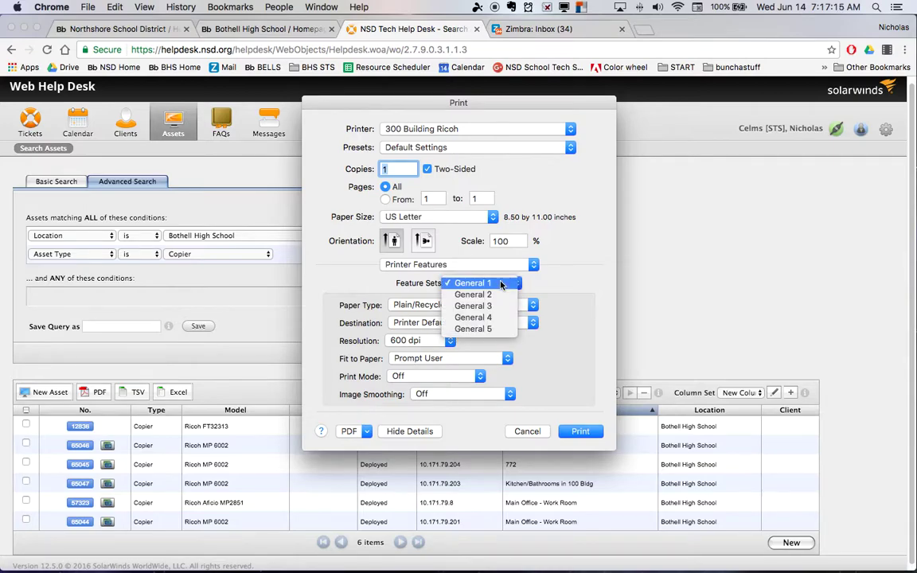
pyautogui.click(497, 293)
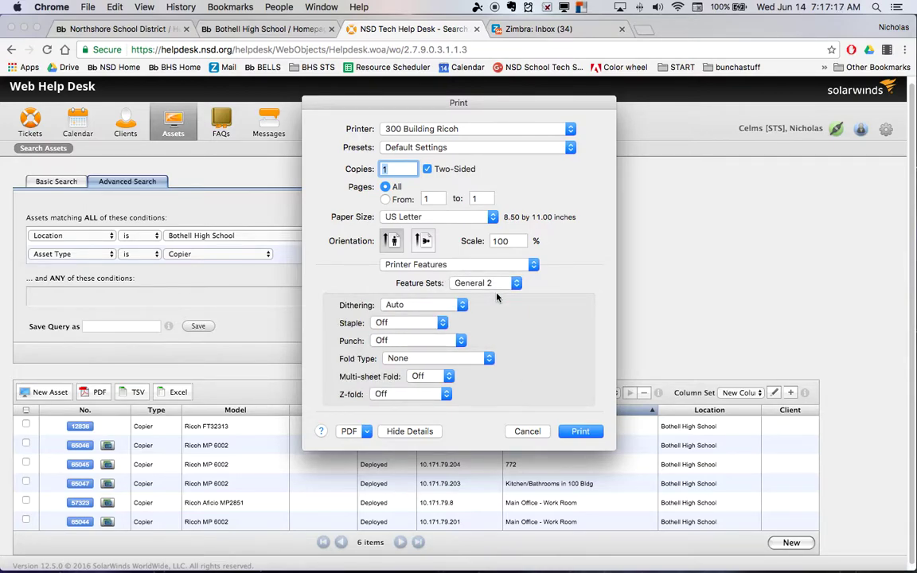
# Set Staple to Top left and print the page.
pyautogui.click(420, 325)
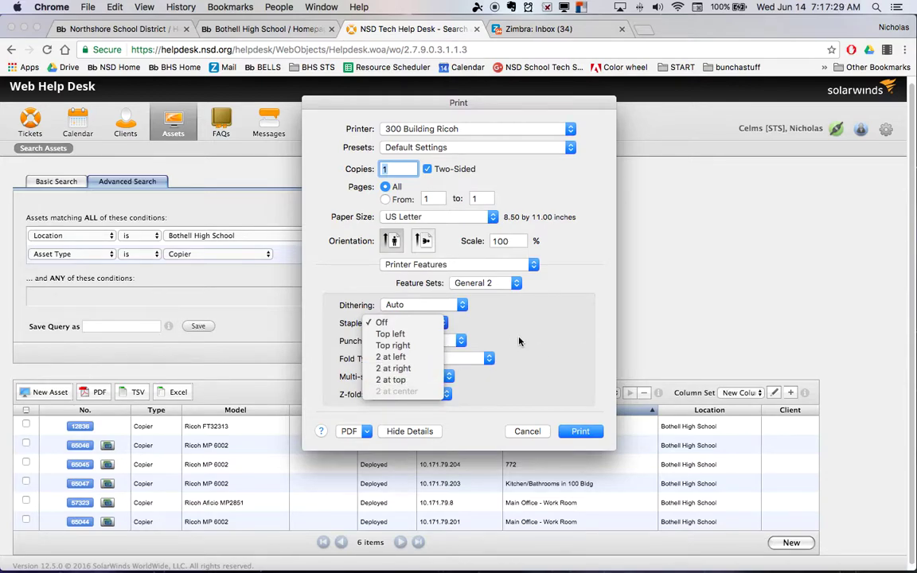
pyautogui.click(413, 334)
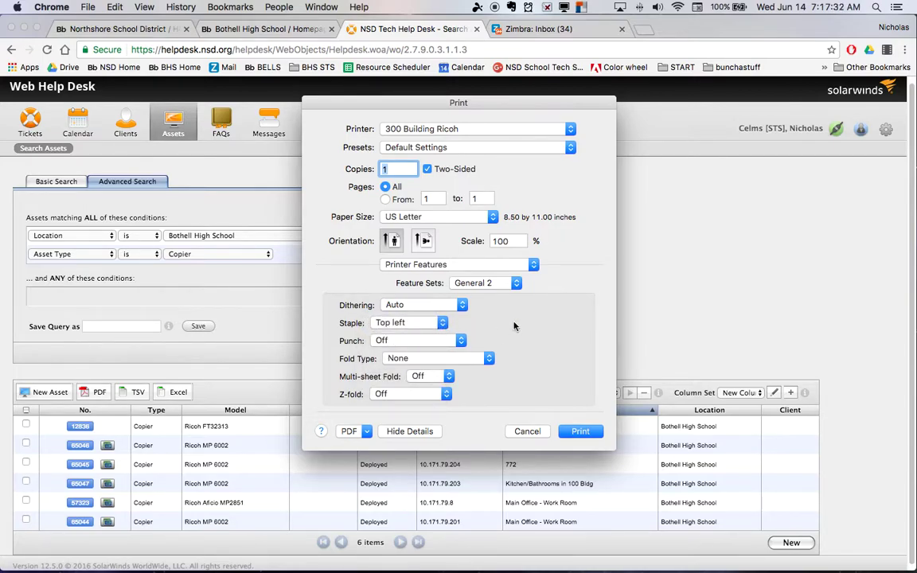
pyautogui.click(581, 430)
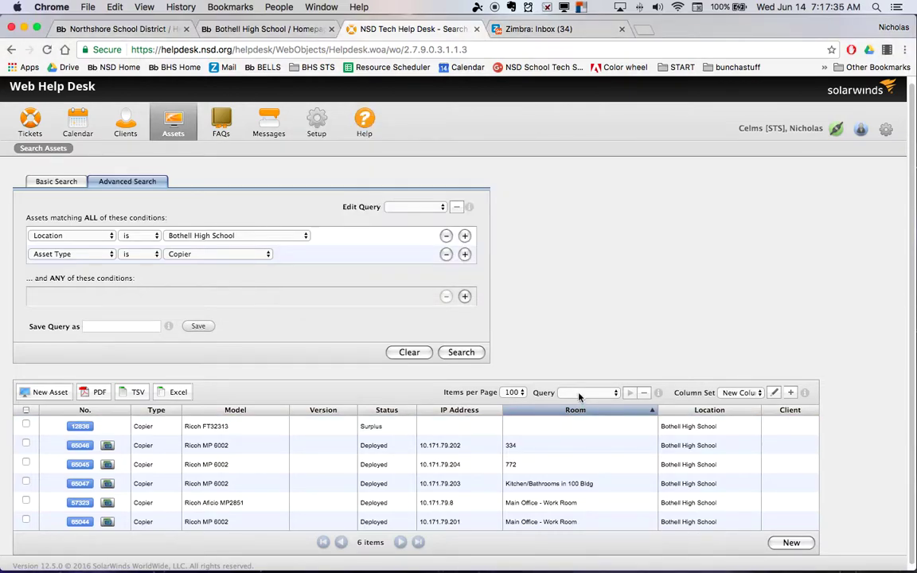